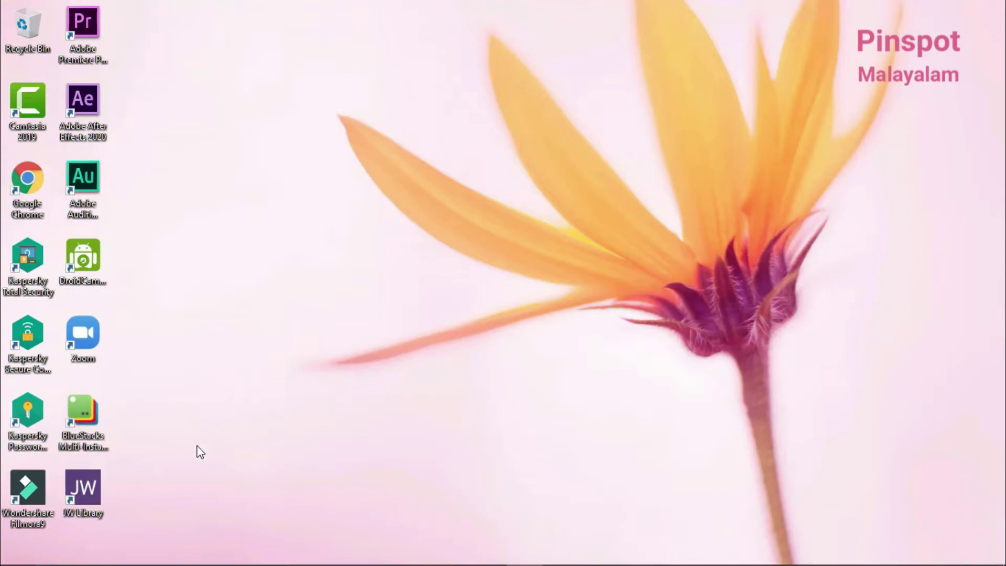
# - Open Control Panel and bring up the advanced settings of Windows Defender Firewall
pyautogui.moveTo(157, 561)
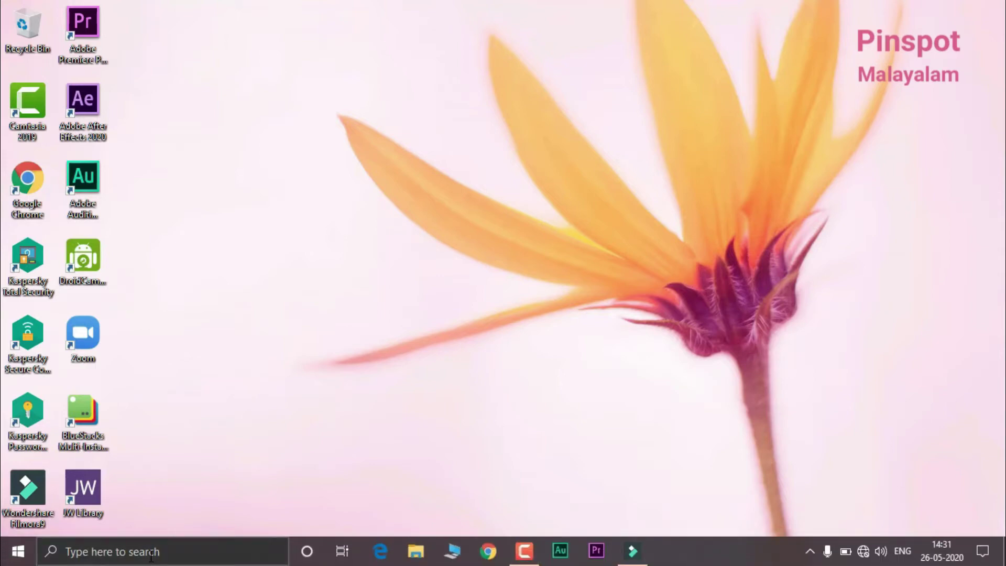
pyautogui.click(151, 557)
pyautogui.write('co')
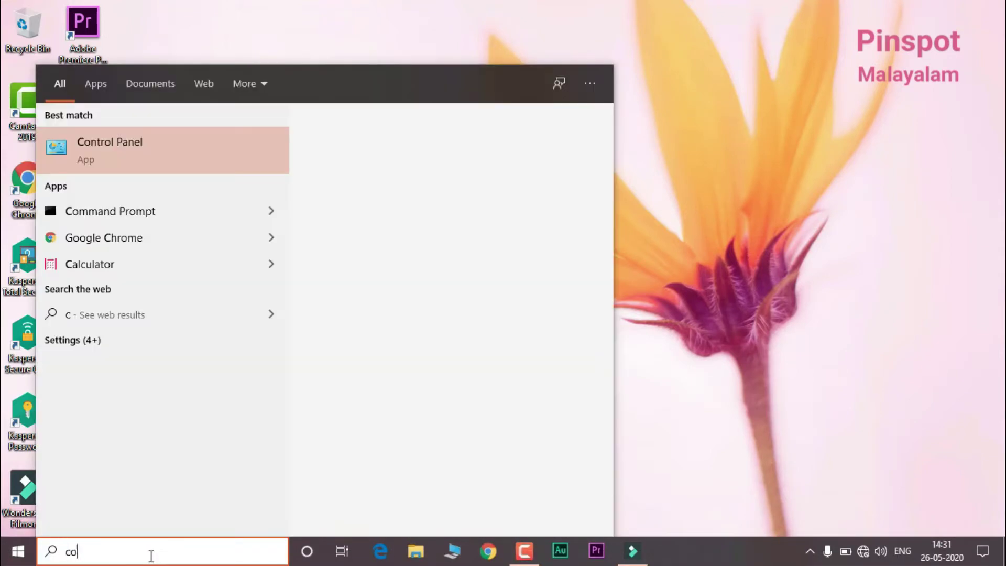
pyautogui.write('ntr')
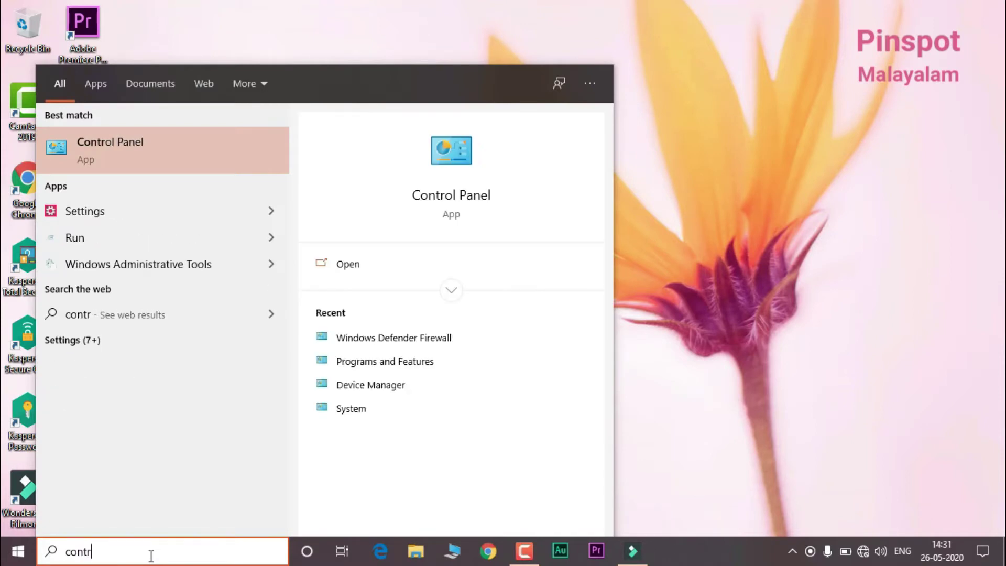
pyautogui.click(107, 156)
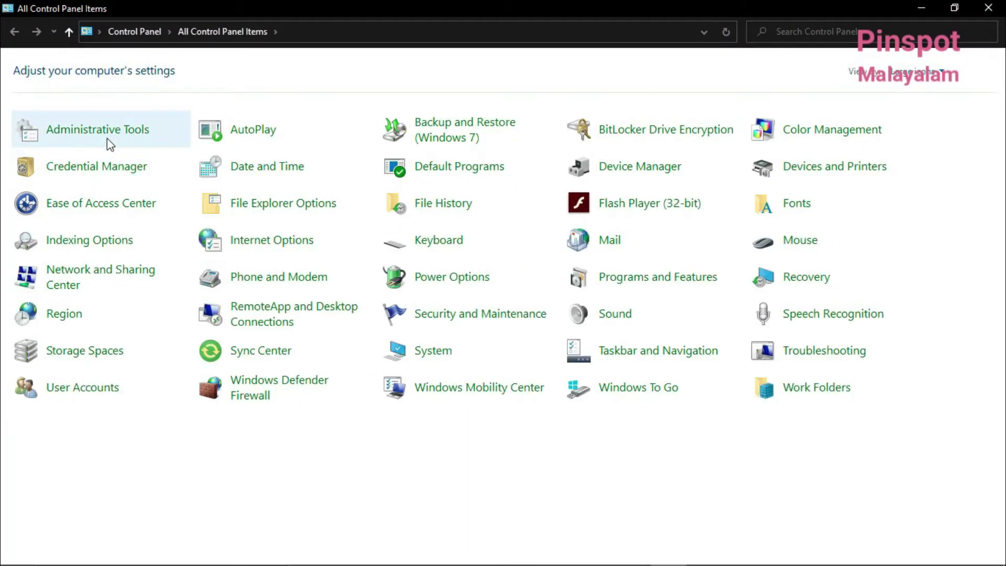
pyautogui.click(255, 393)
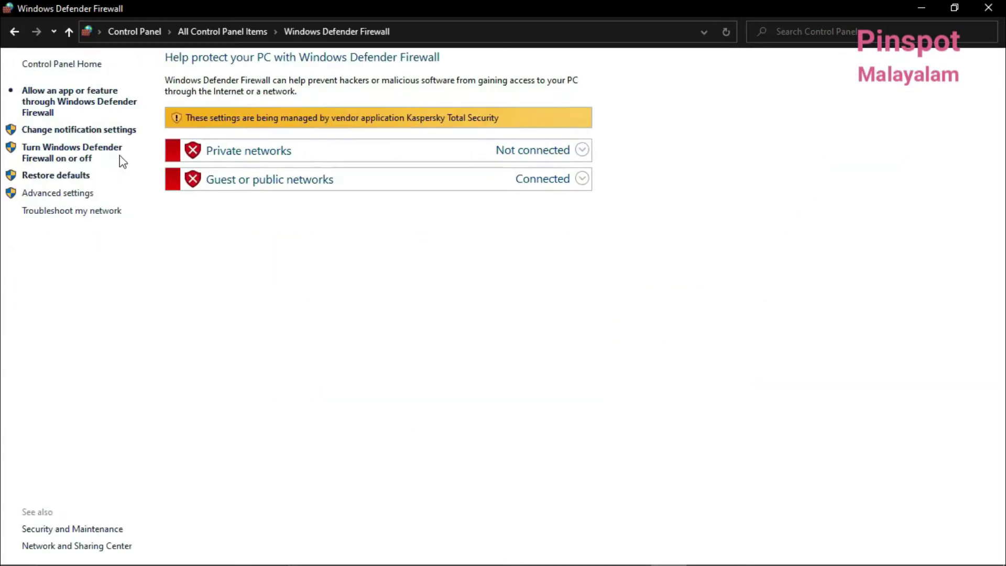
pyautogui.click(62, 194)
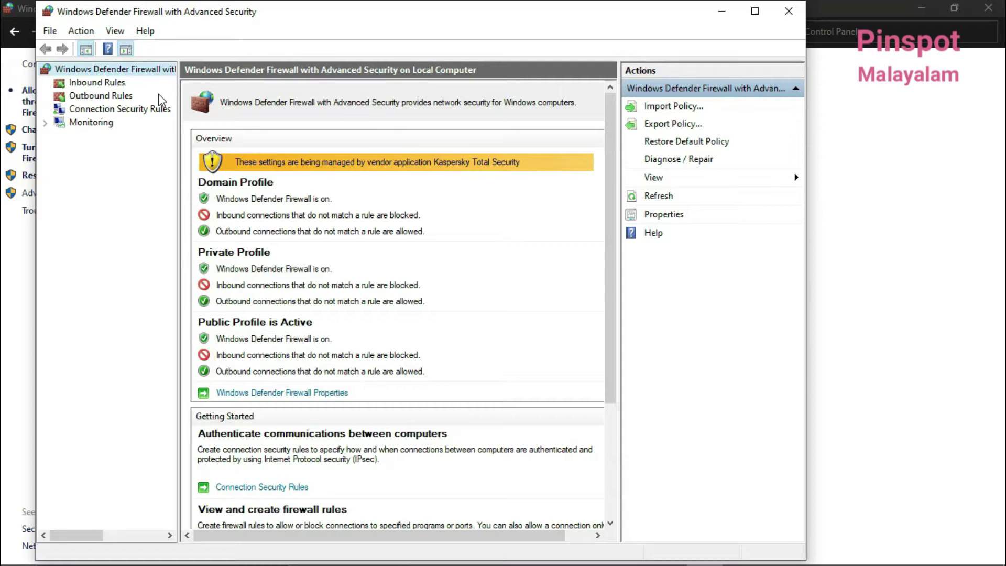
# - Start a new inbound firewall rule with Program as the rule type
pyautogui.click(94, 84)
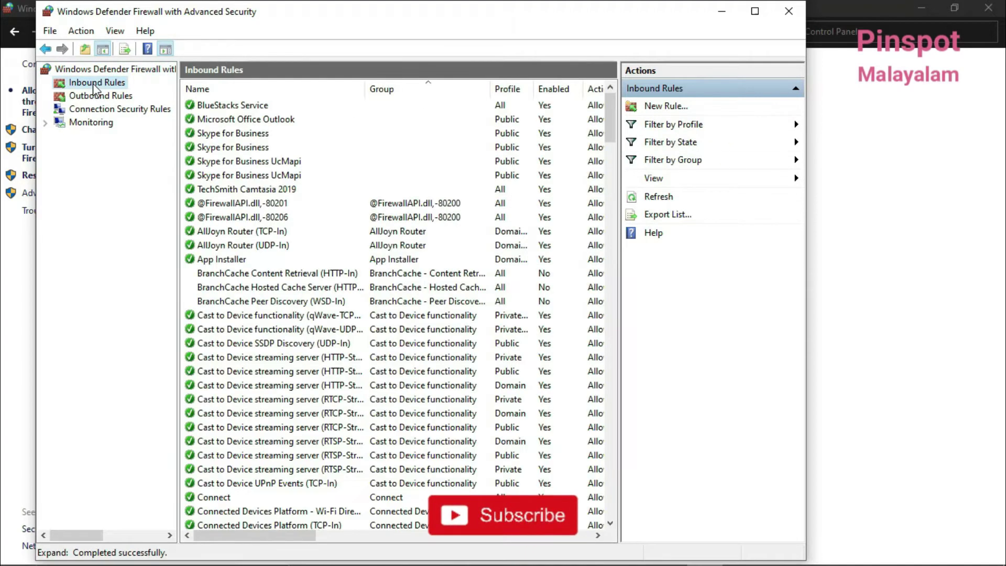
pyautogui.click(675, 107)
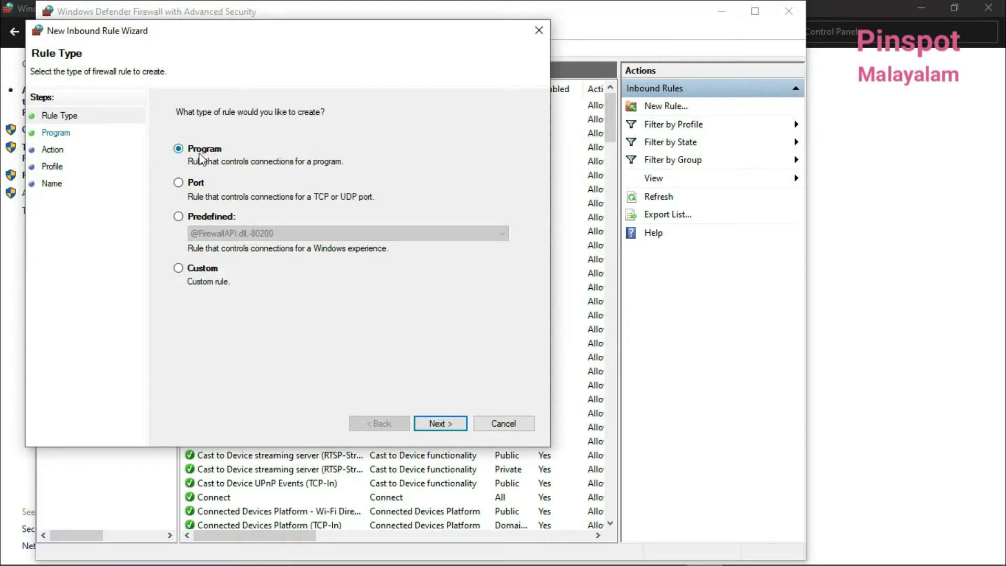
pyautogui.click(439, 423)
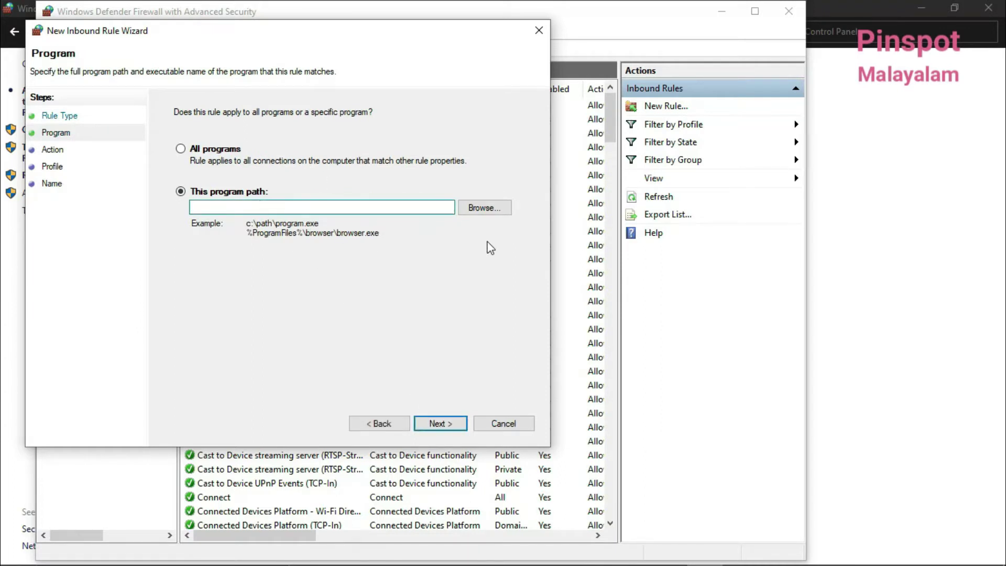
# - Set the inbound rule's program path to Adobe Audition.exe in C:\Program Files\Adobe\Adobe Audition 2020
pyautogui.click(482, 209)
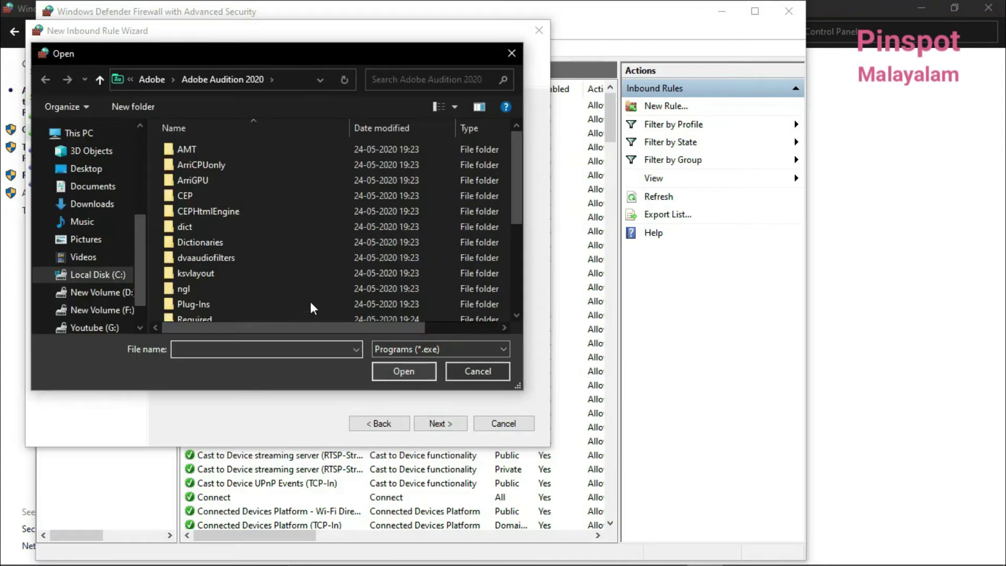
pyautogui.click(96, 278)
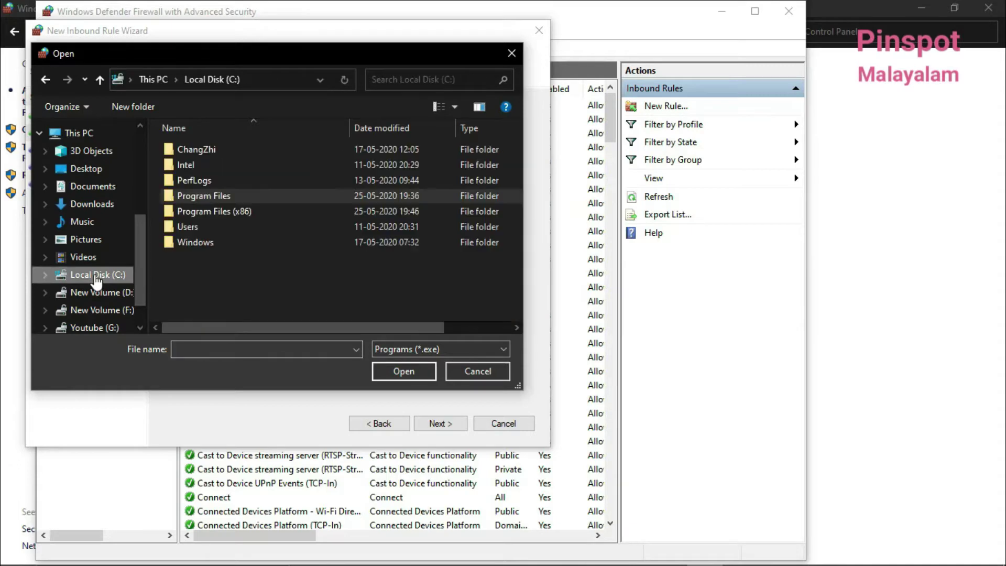
pyautogui.doubleClick(247, 196)
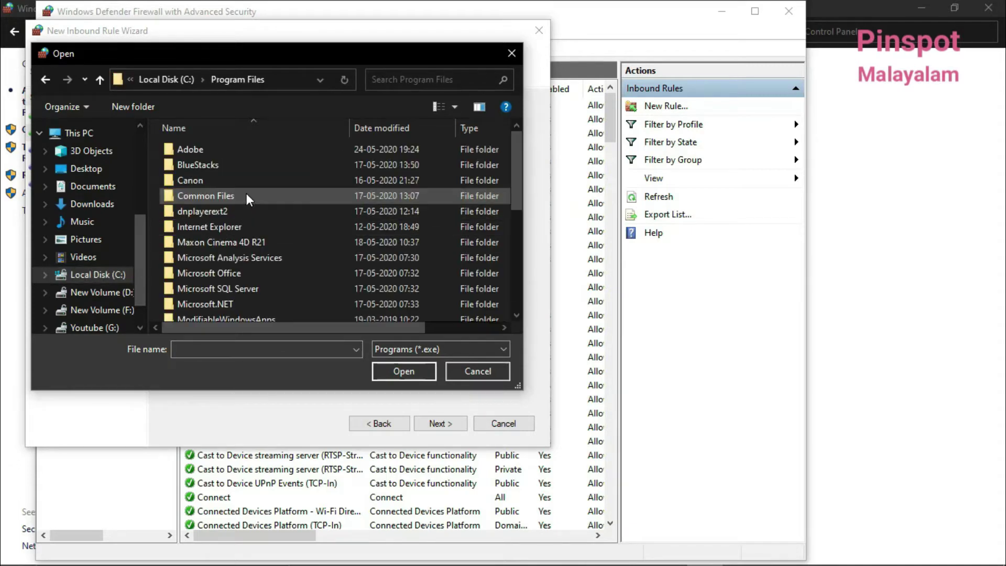
pyautogui.doubleClick(245, 147)
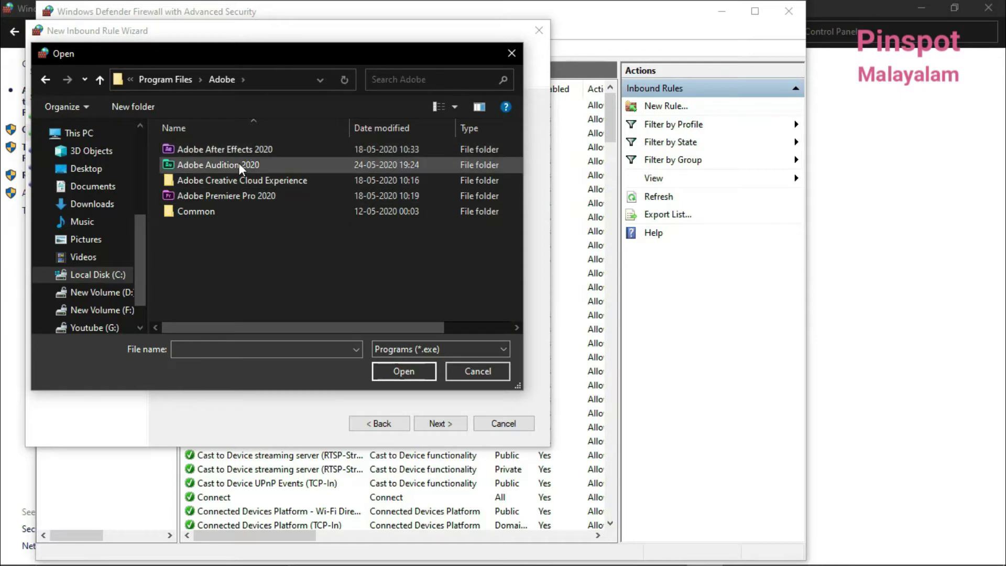
pyautogui.doubleClick(272, 165)
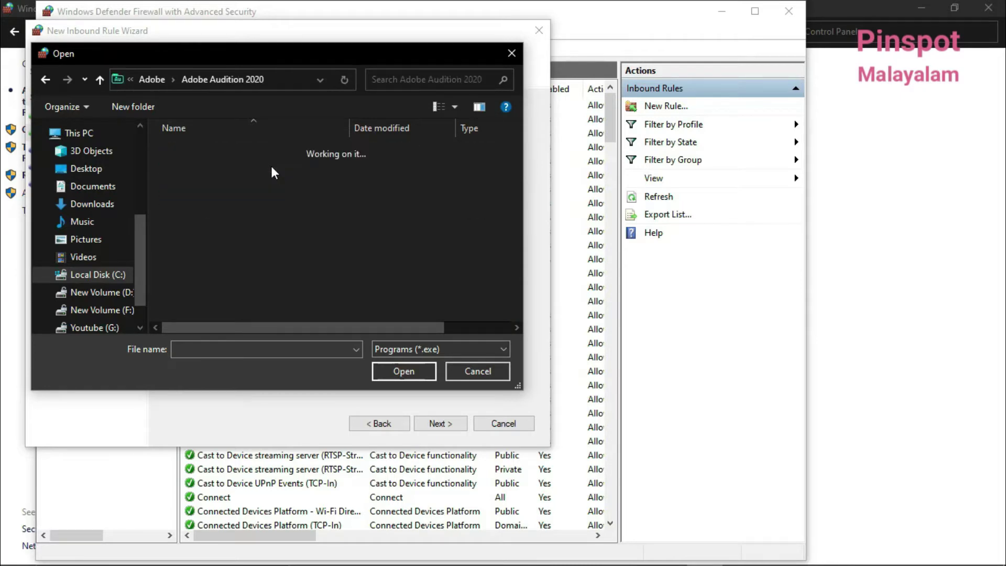
pyautogui.scroll(-3, 277, 212)
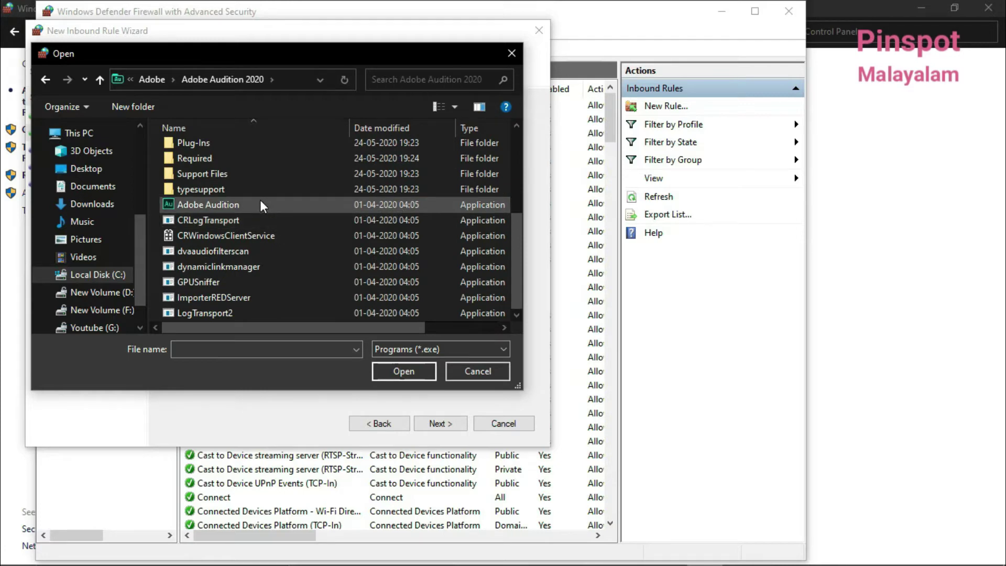
pyautogui.click(260, 201)
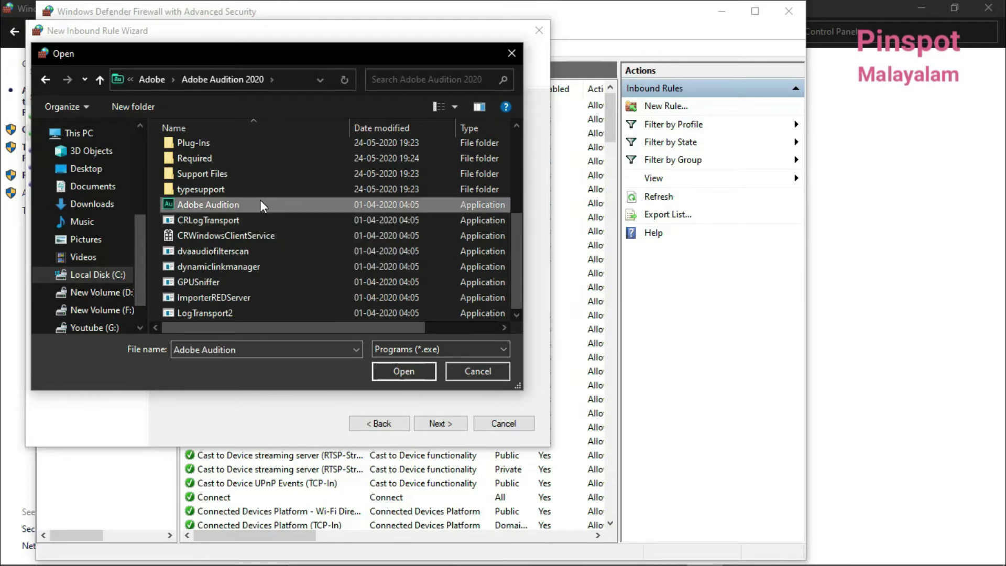
pyautogui.click(395, 374)
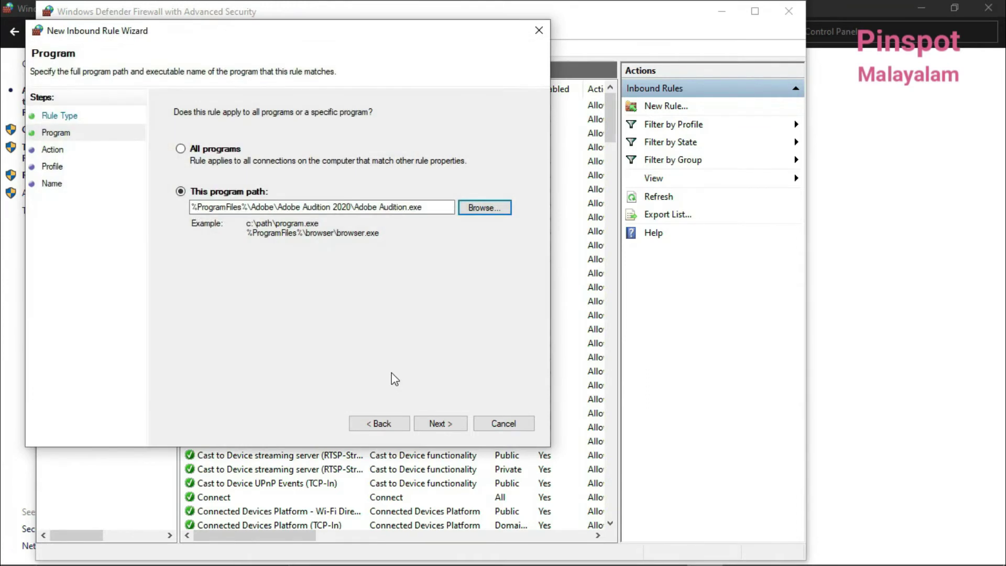
pyautogui.click(439, 427)
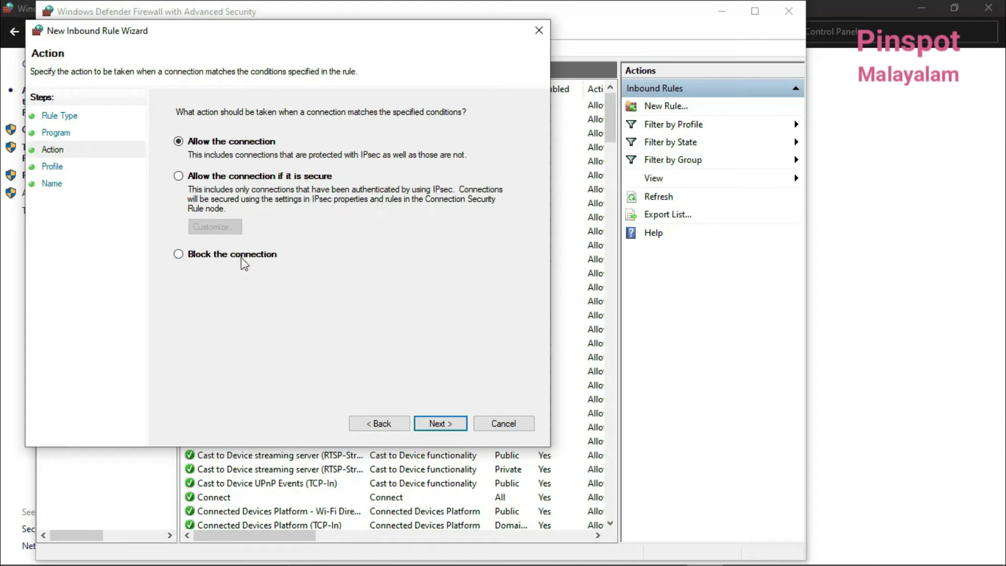
# - Block the connection on the Domain, Private and Public profiles, and finish the inbound rule under the name "adobe"
pyautogui.click(179, 255)
pyautogui.click(444, 424)
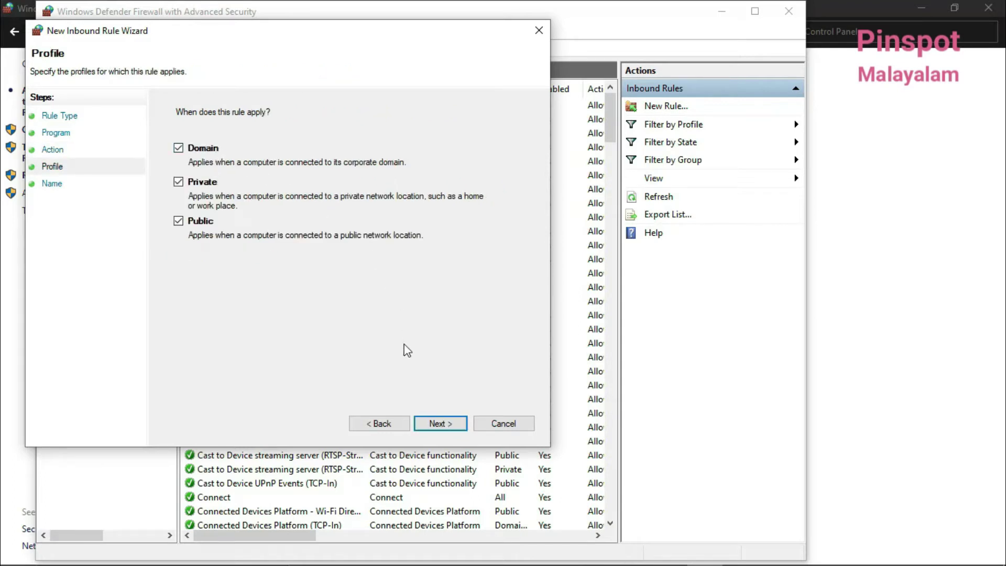
pyautogui.click(434, 424)
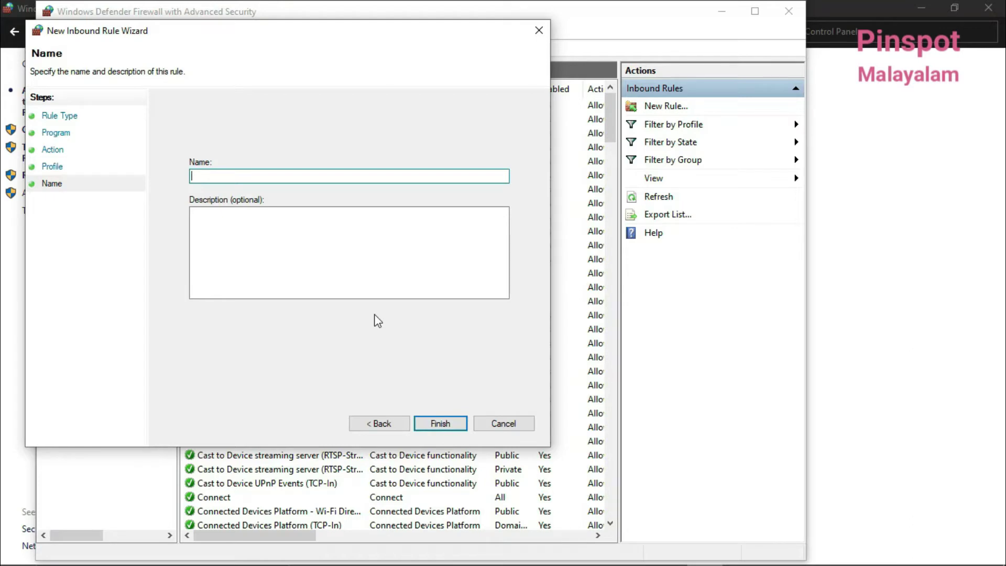
pyautogui.write('adobe')
pyautogui.click(440, 423)
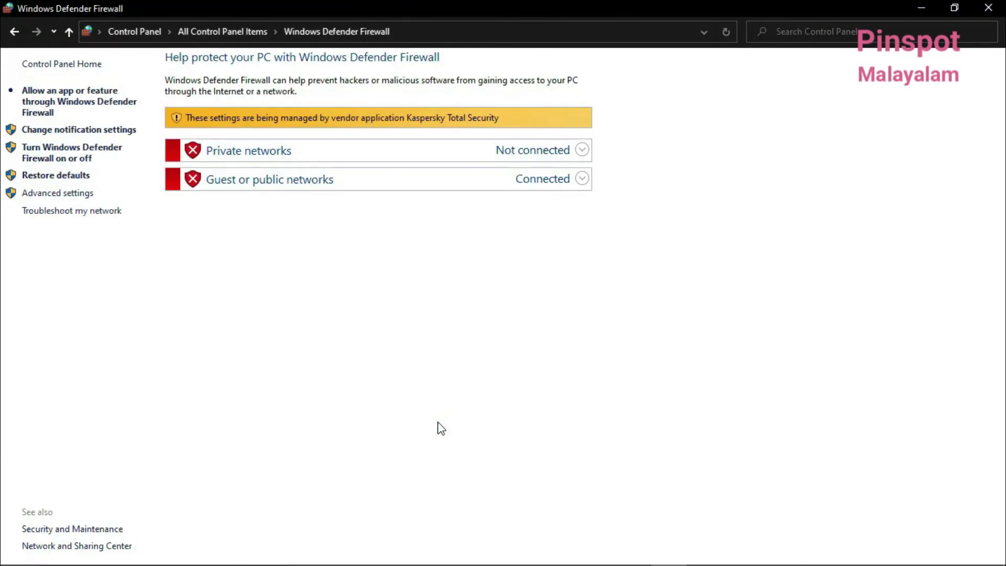
# - Reopen the firewall's advanced settings, check the inbound rules, and start a new outbound rule of type Program
pyautogui.click(58, 195)
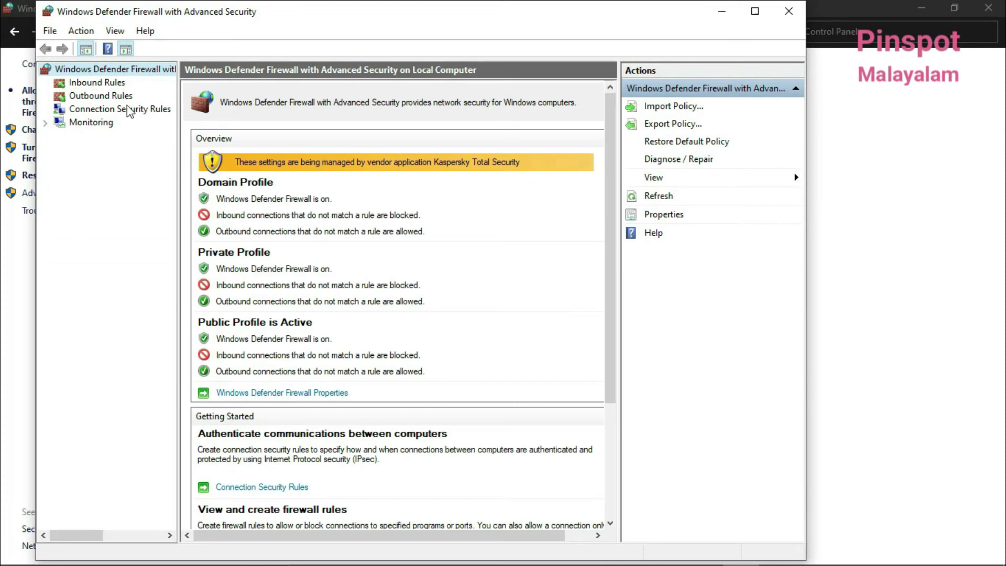
pyautogui.click(90, 83)
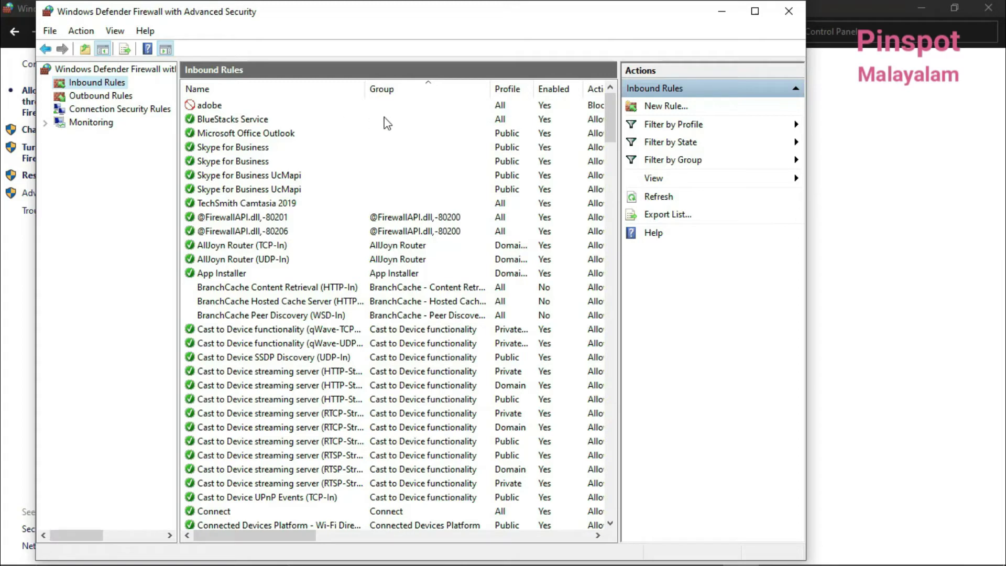
pyautogui.click(107, 100)
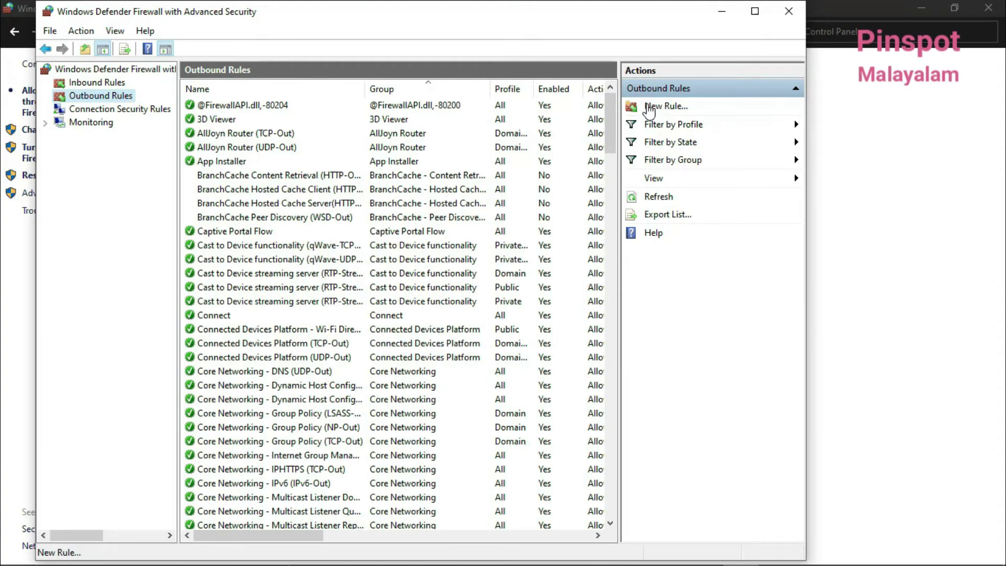
pyautogui.click(679, 107)
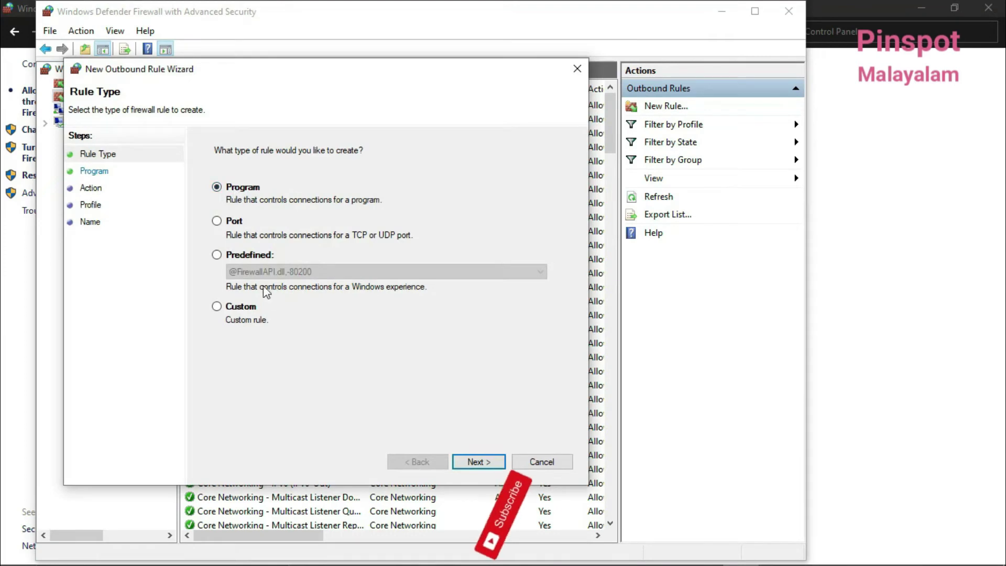
pyautogui.click(474, 462)
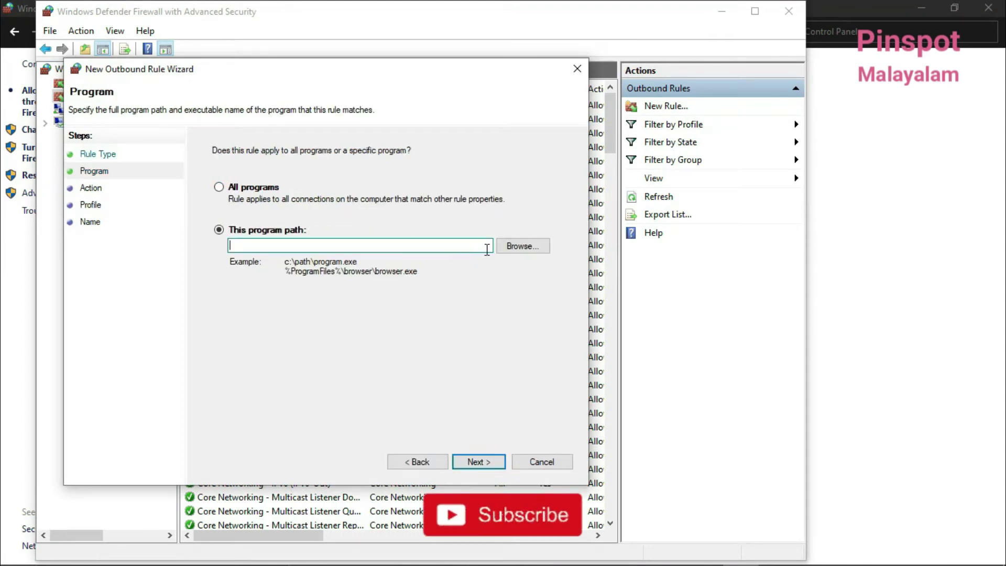
# - Set the outbound rule's program path to Adobe Audition.exe in C:\Program Files\Adobe\Adobe Audition 2020
pyautogui.click(522, 246)
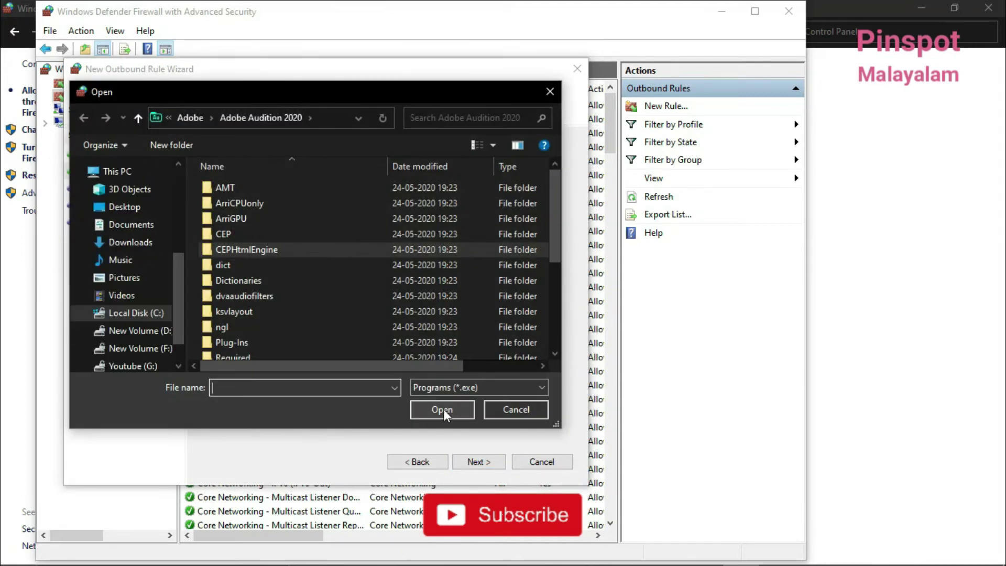
pyautogui.click(133, 316)
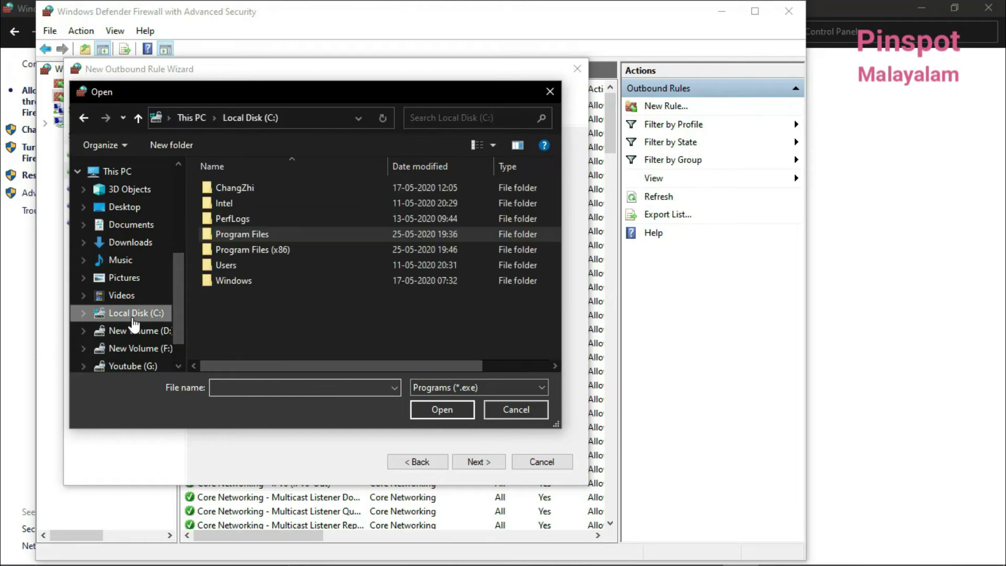
pyautogui.doubleClick(284, 235)
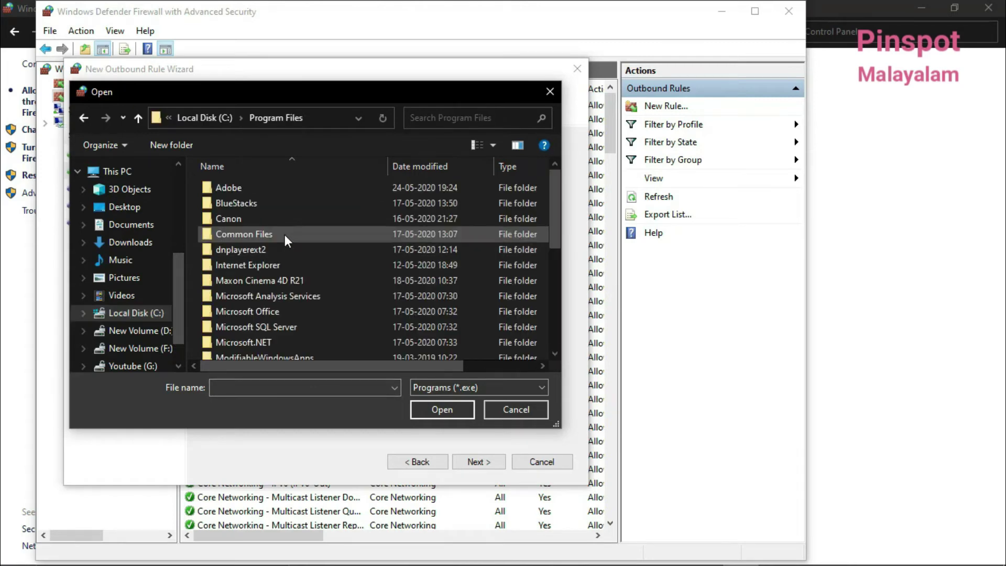
pyautogui.doubleClick(252, 187)
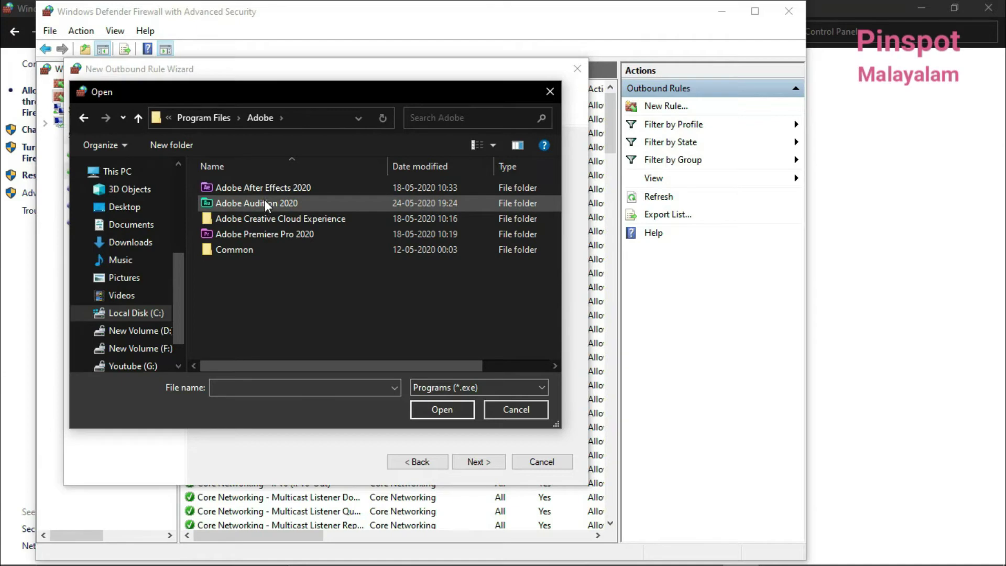
pyautogui.doubleClick(266, 202)
pyautogui.scroll(-4, 303, 297)
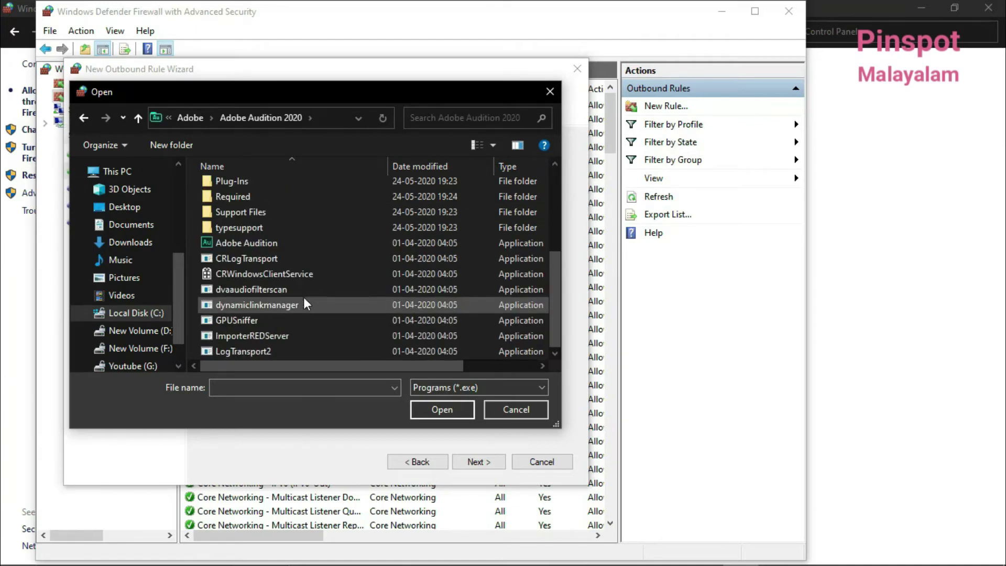
pyautogui.doubleClick(271, 243)
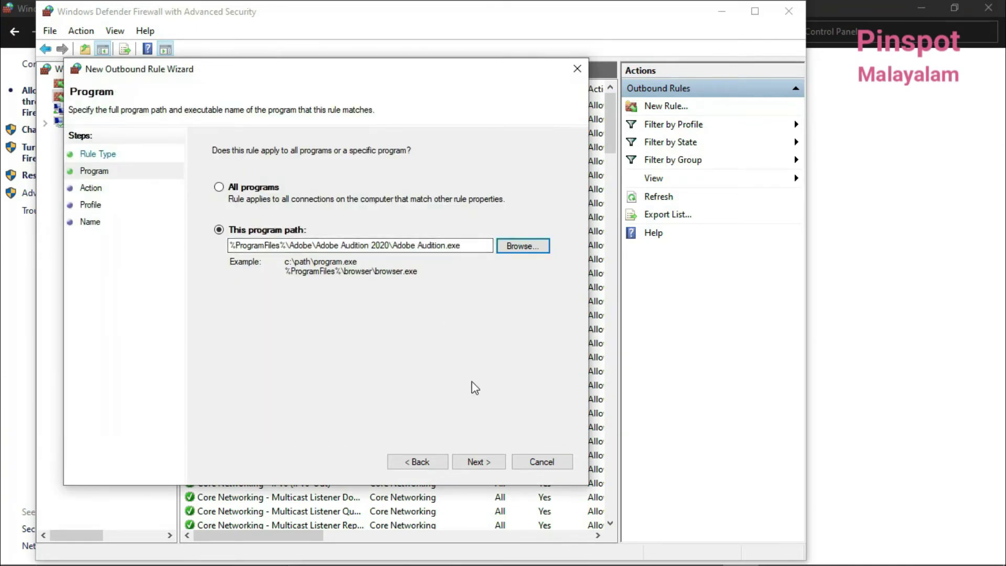
pyautogui.click(477, 463)
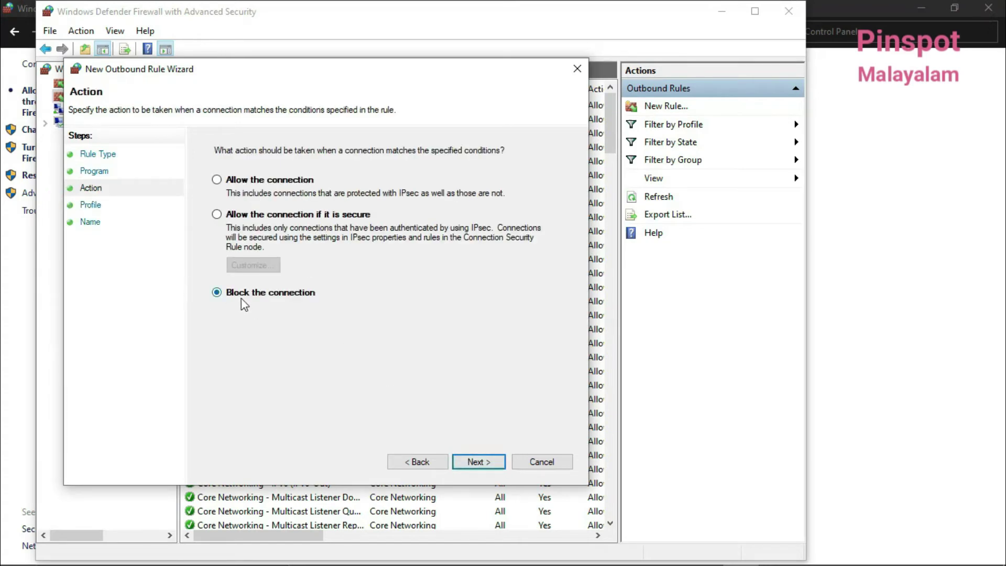
# - Block the connection on the Domain, Private and Public profiles, finish the outbound rule under the name "adobe", and close the firewall windows
pyautogui.click(477, 461)
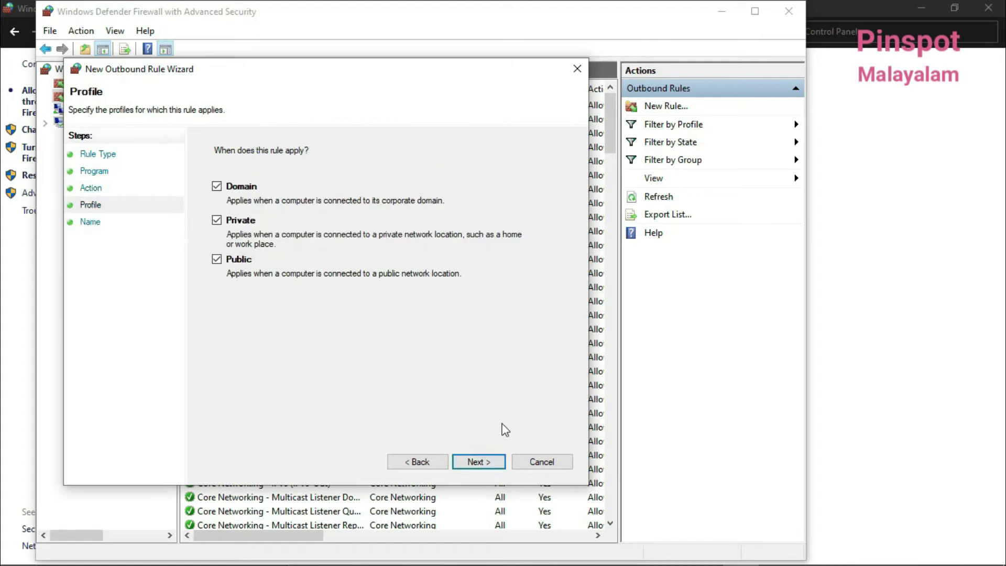
pyautogui.click(481, 467)
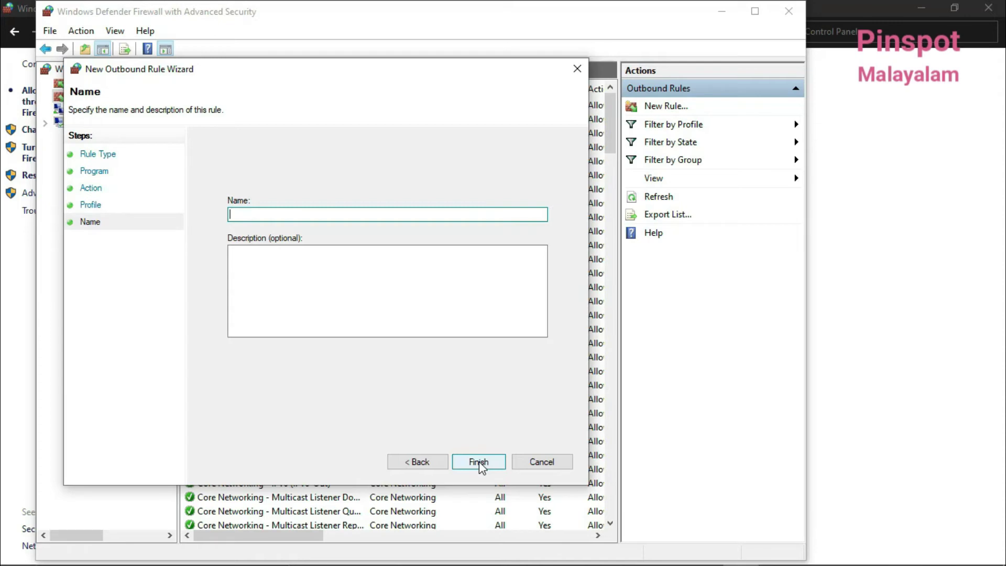
pyautogui.write('adobe')
pyautogui.click(478, 463)
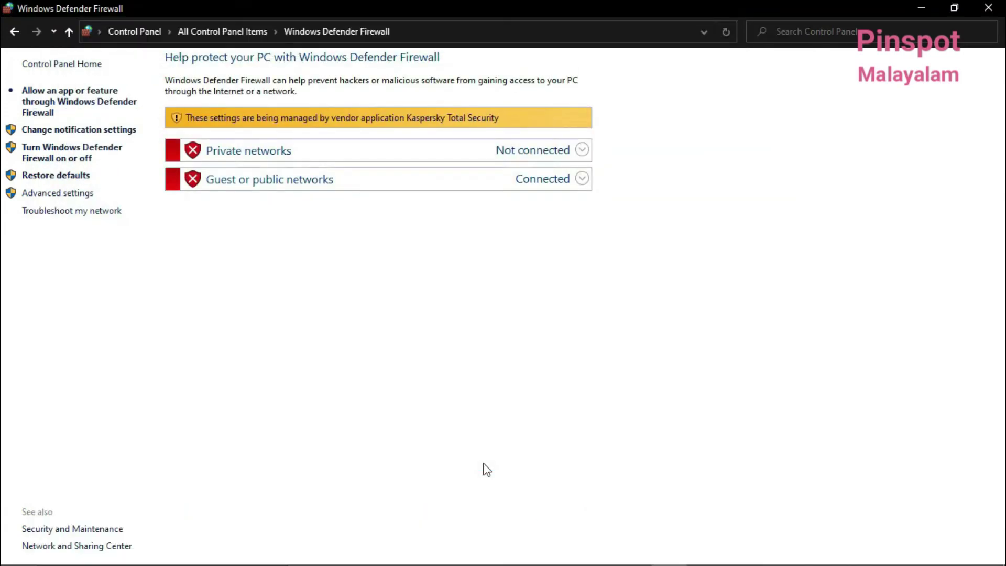
pyautogui.click(989, 7)
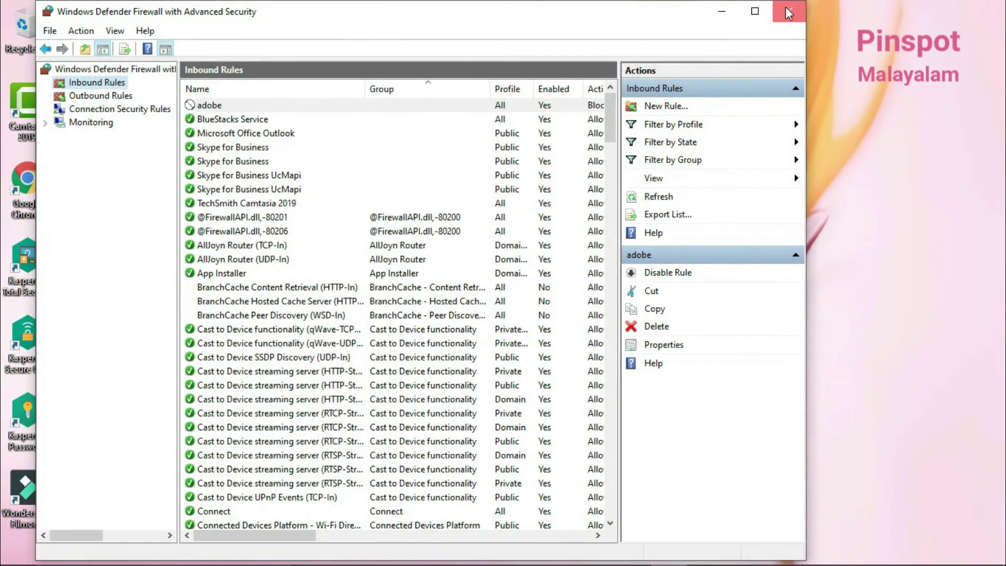
pyautogui.click(788, 13)
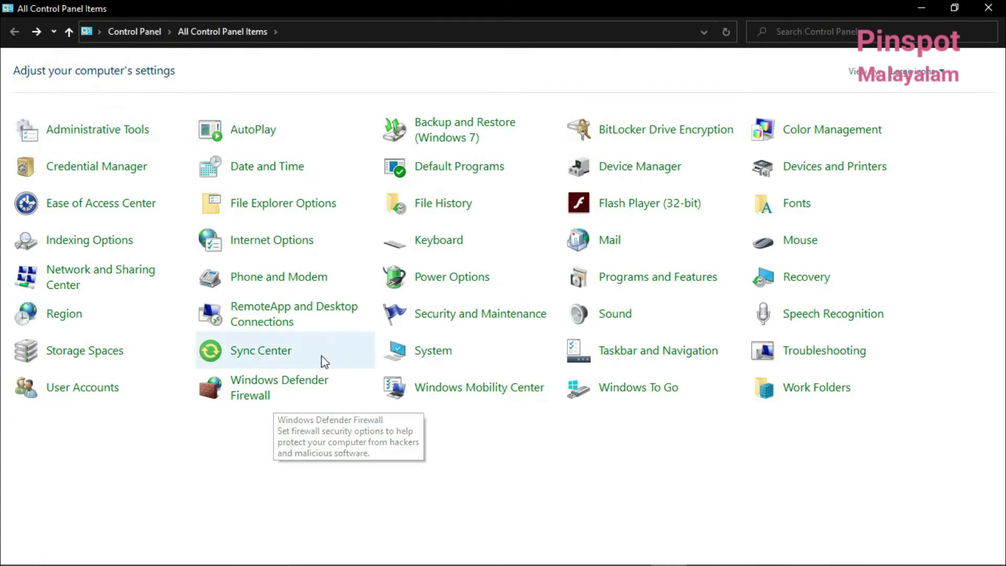
# - Reopen the advanced settings of Windows Defender Firewall and delete the "adobe" inbound rule
pyautogui.click(261, 394)
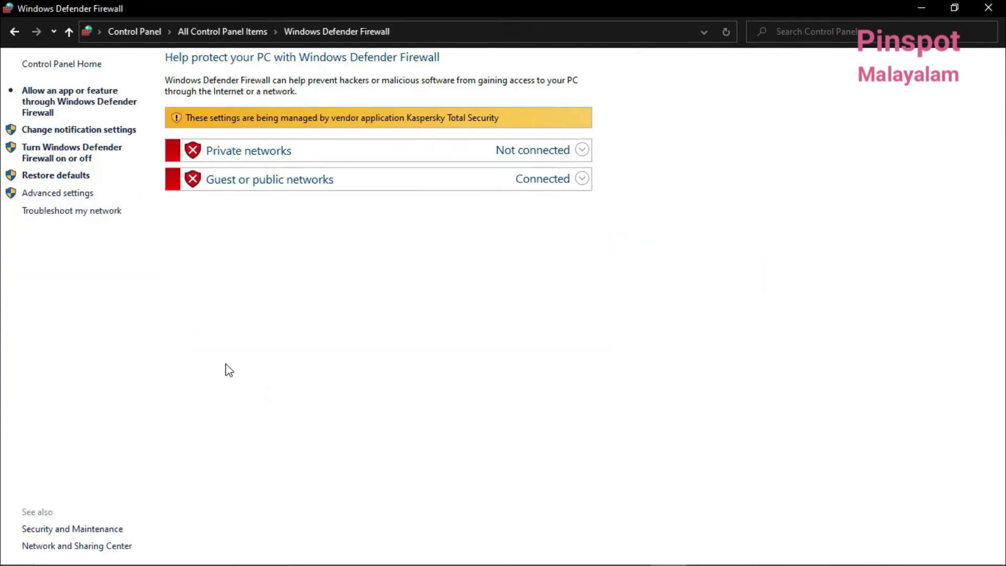
pyautogui.click(55, 194)
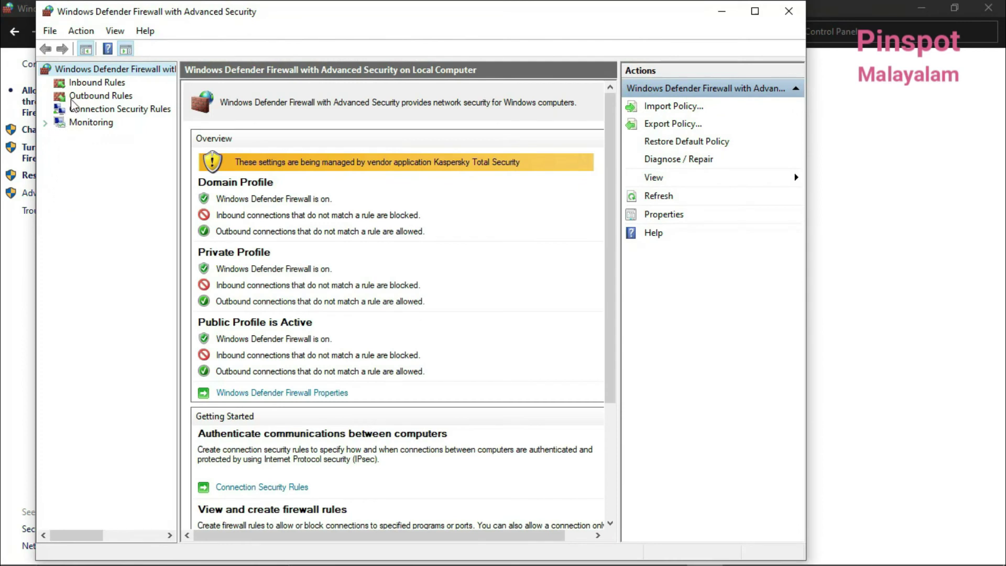
pyautogui.click(111, 84)
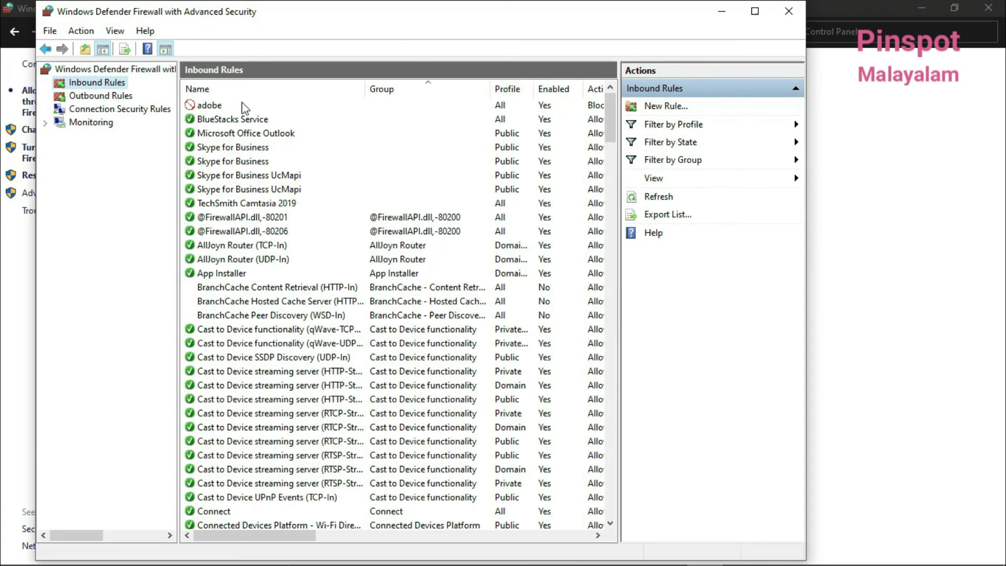
pyautogui.click(212, 104)
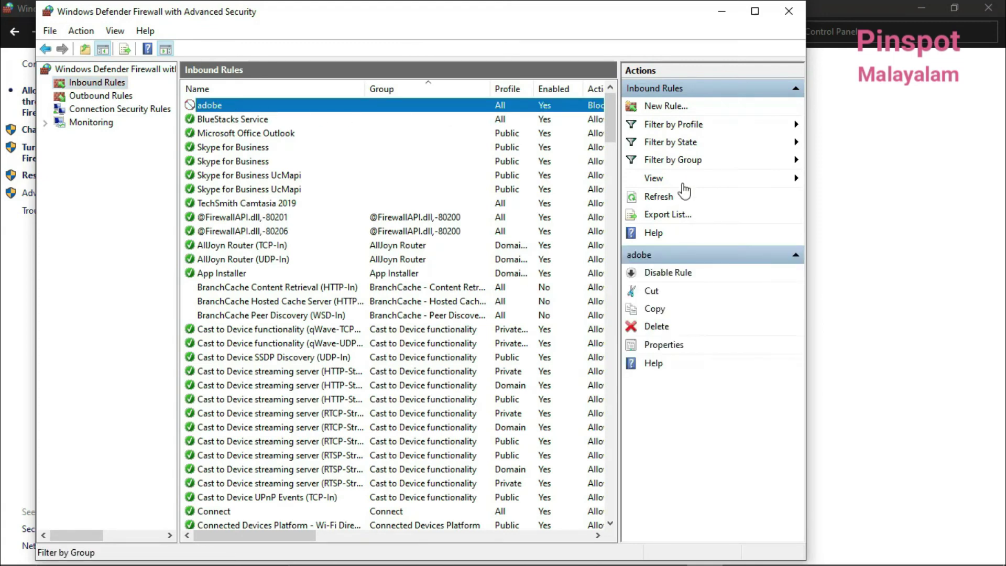
pyautogui.click(660, 331)
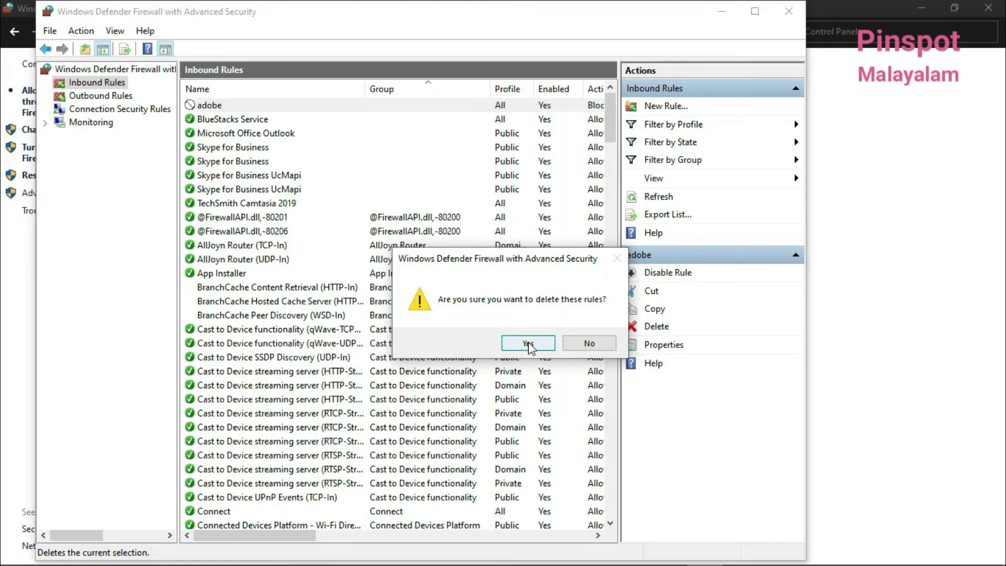
pyautogui.click(529, 343)
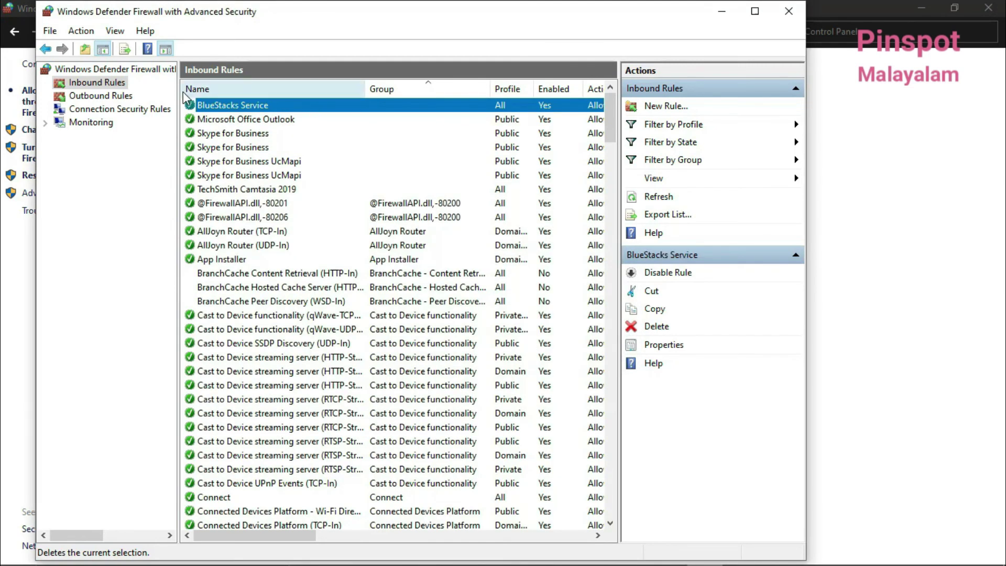
# - Delete the "adobe" outbound rule and close the advanced firewall window
pyautogui.click(98, 95)
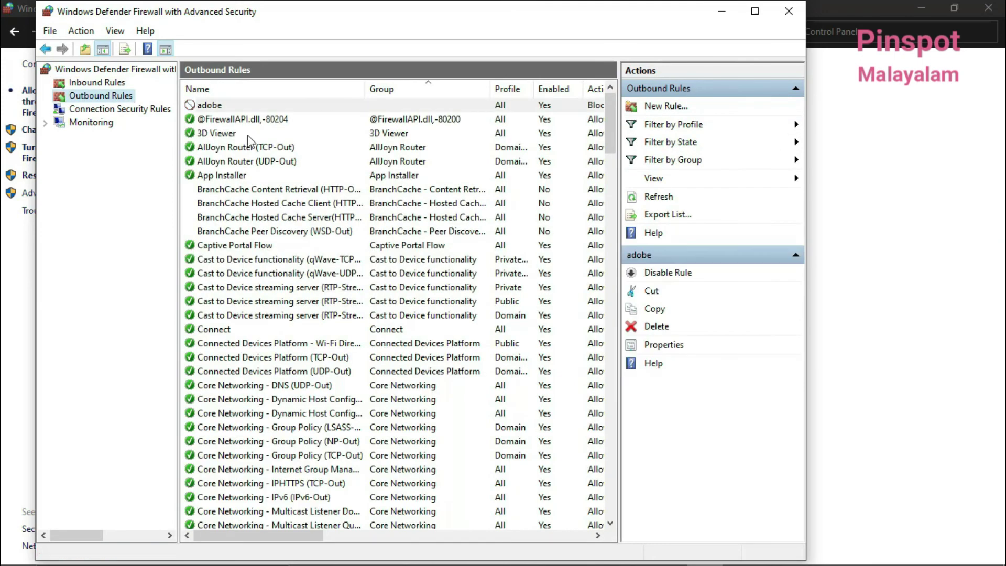
pyautogui.click(230, 105)
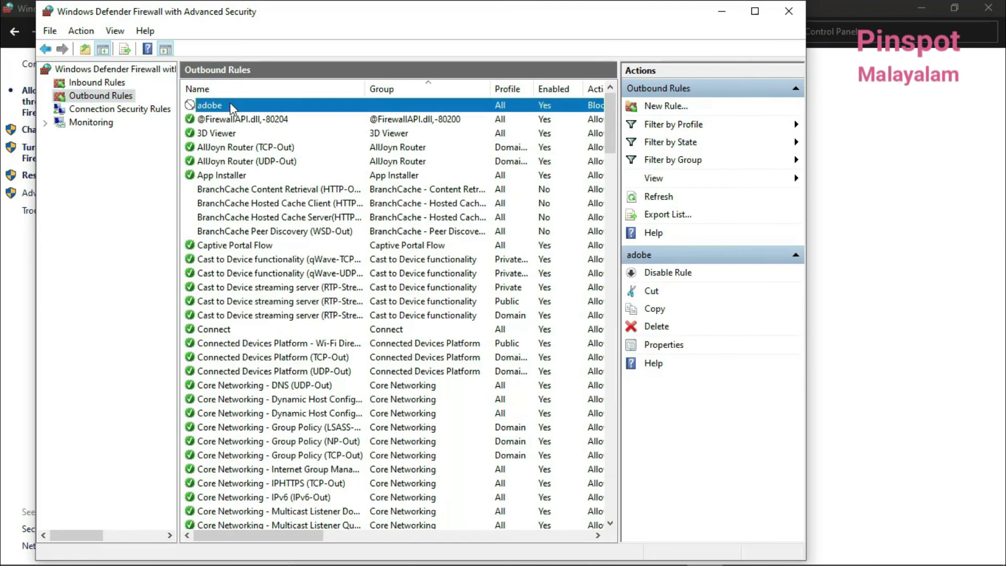
pyautogui.click(657, 326)
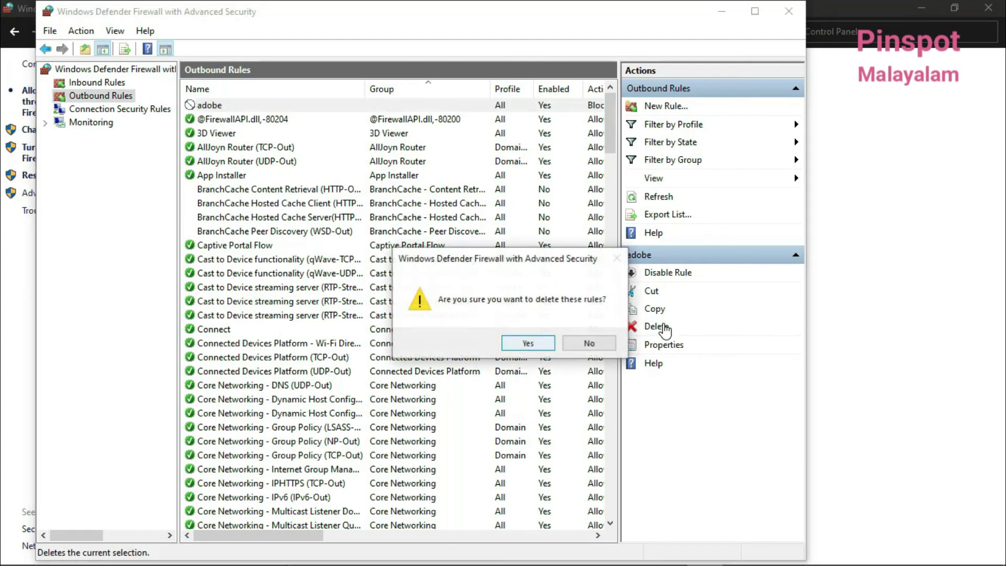
pyautogui.click(528, 343)
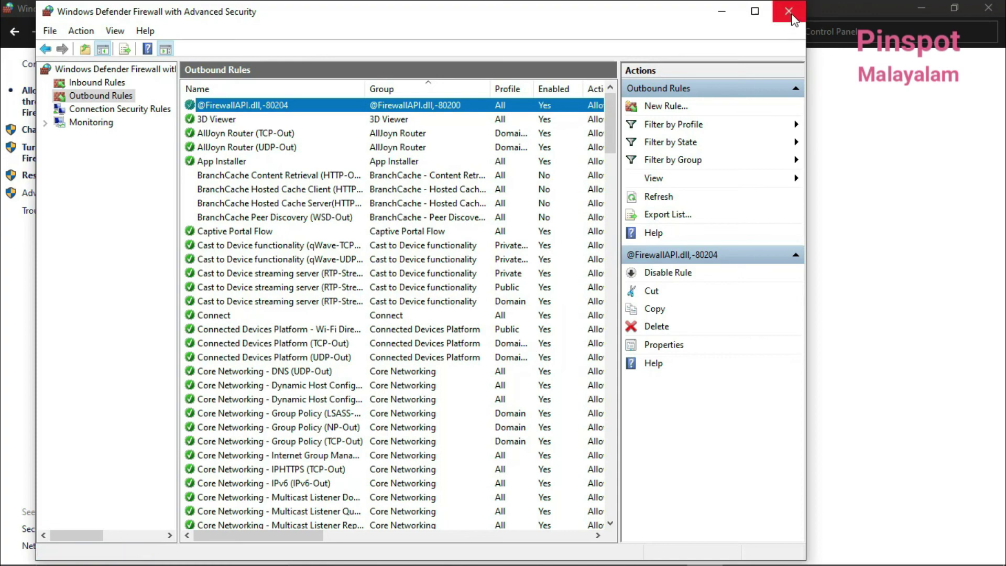
pyautogui.click(775, 10)
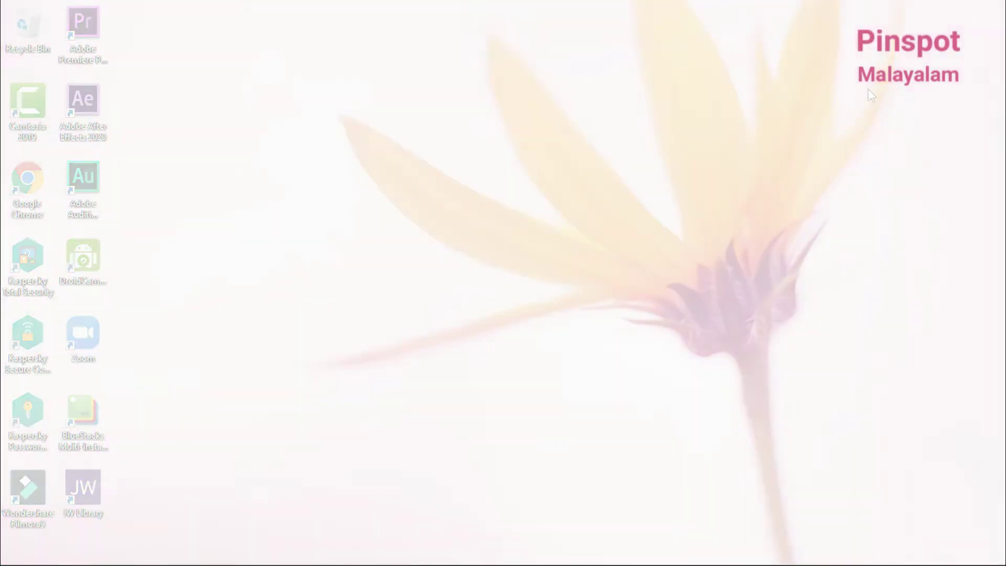